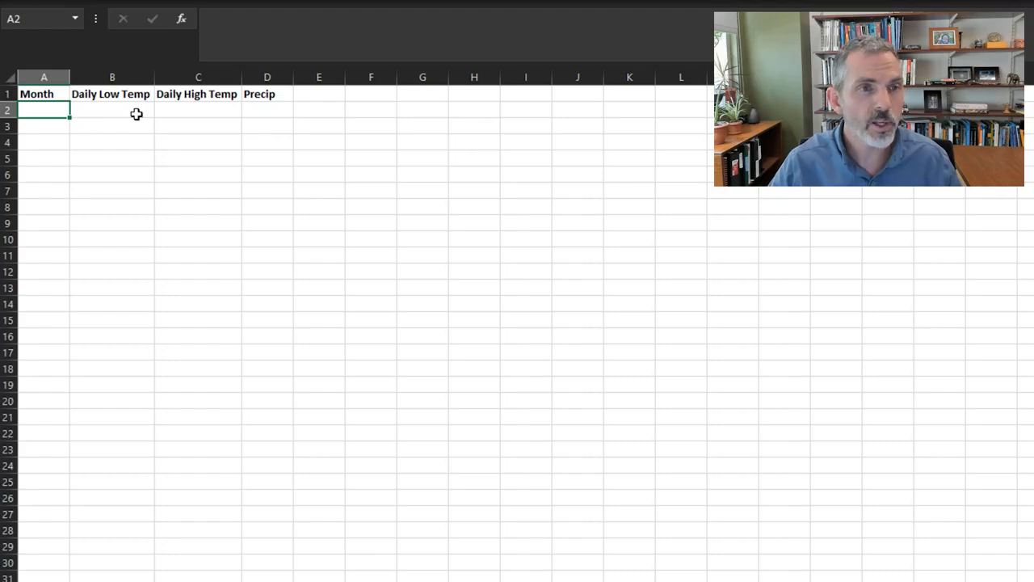
Enter January in A2 and autofill the months down to December in A13.
{"action": "type", "text": "J"}
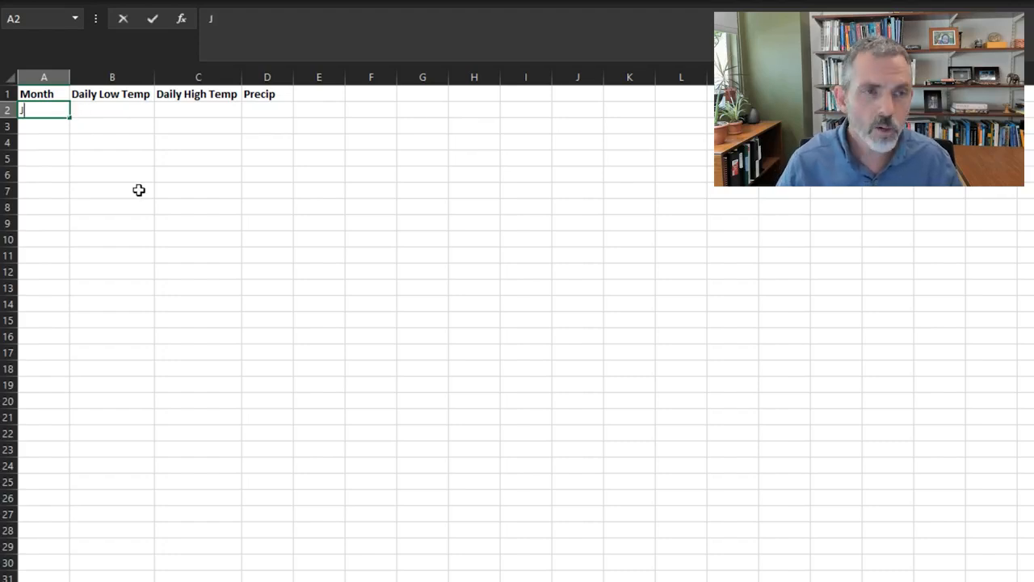
{"action": "type", "text": "anuary"}
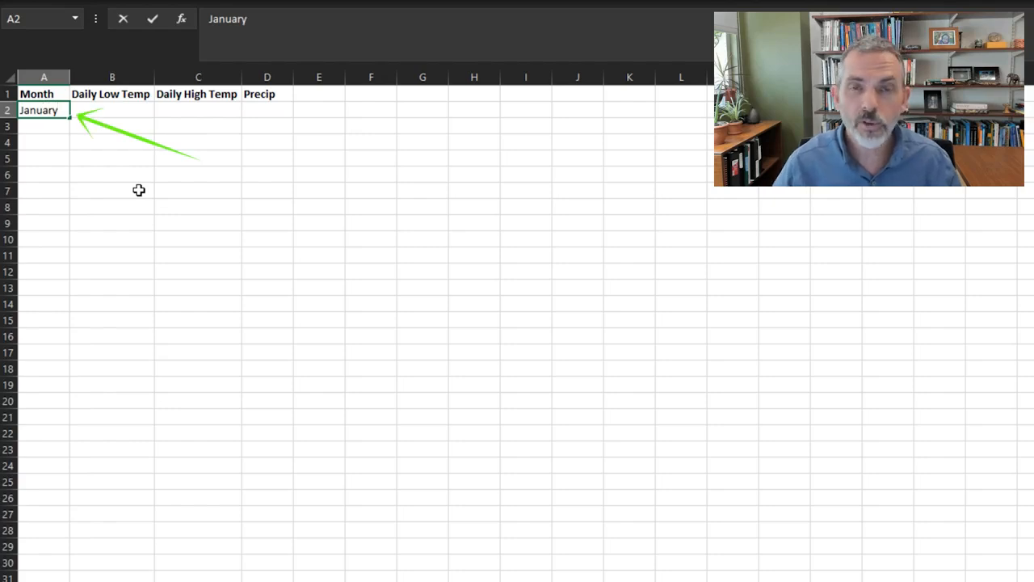
{"action": "key", "text": "Tab"}
{"action": "left_click", "coordinate": [60, 109]}
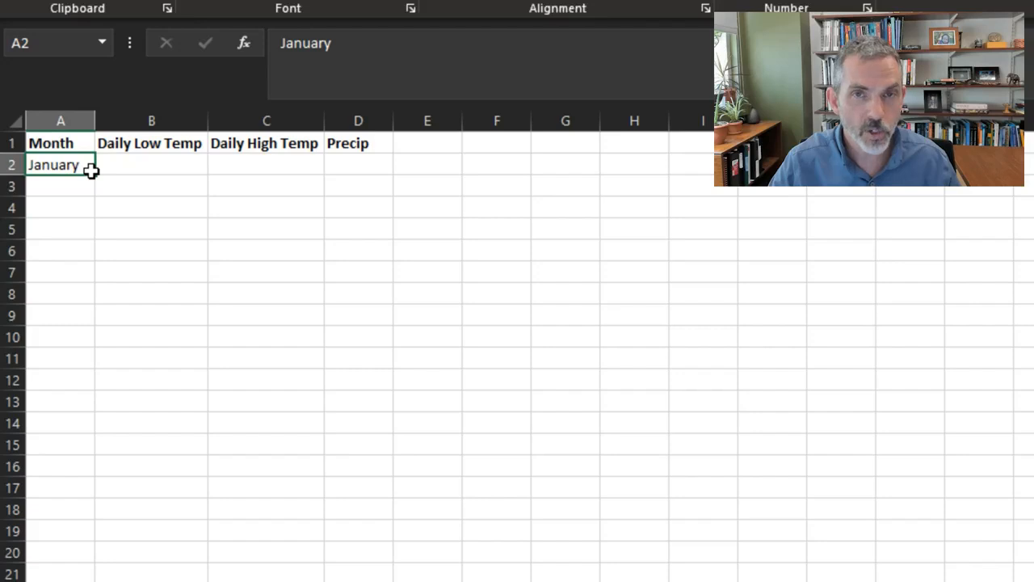
{"action": "left_click_drag", "start_coordinate": [92, 172], "coordinate": [94, 412]}
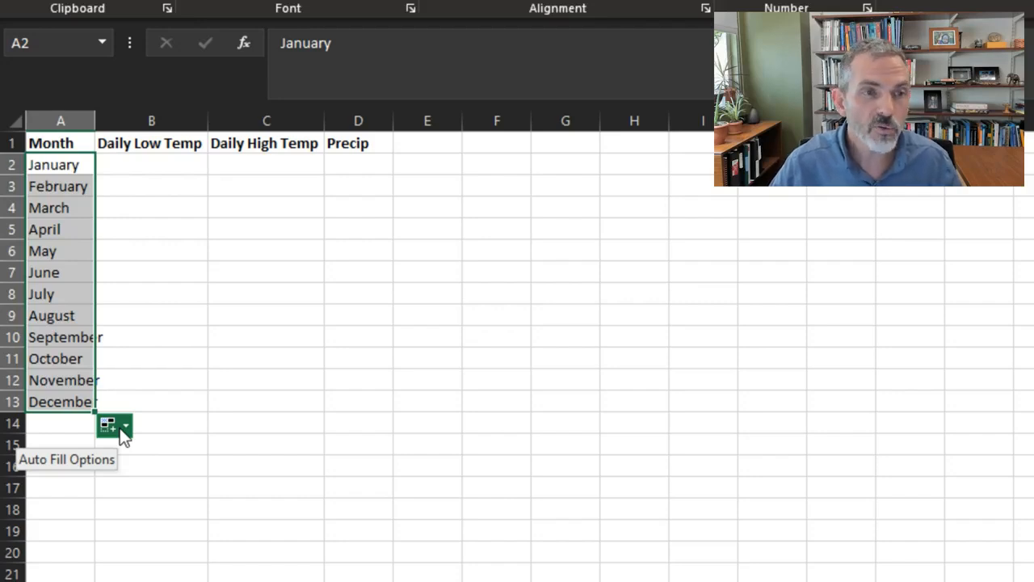
Switch the month autofill to Copy Cells and restore it to Fill Series.
{"action": "left_click", "coordinate": [122, 428]}
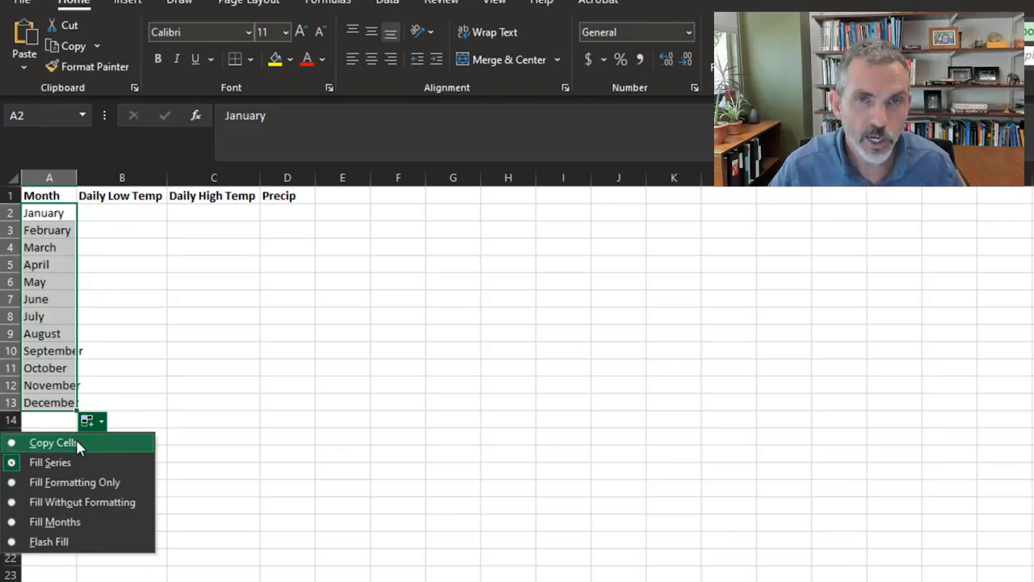
{"action": "left_click", "coordinate": [77, 442]}
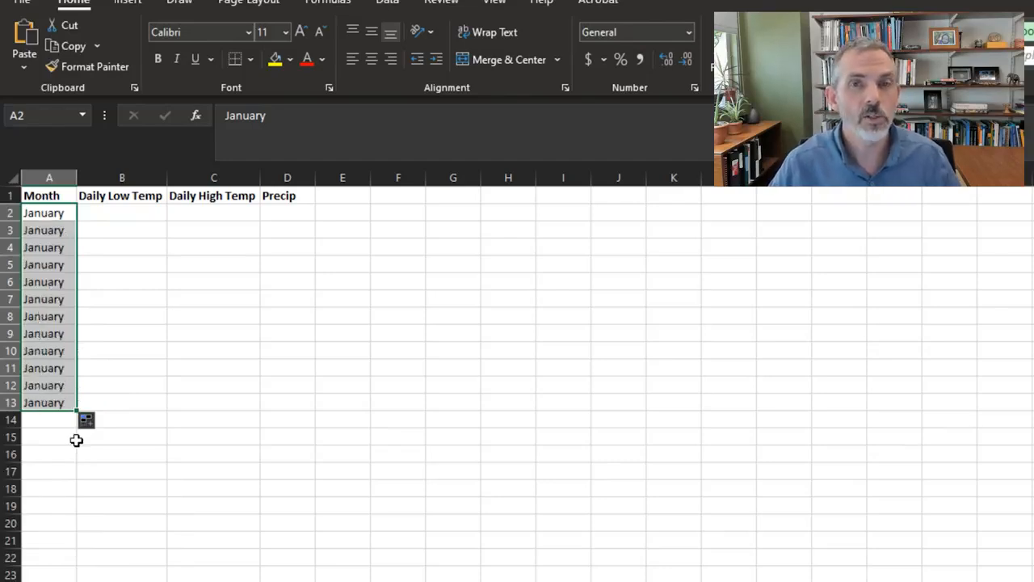
{"action": "left_click", "coordinate": [95, 425]}
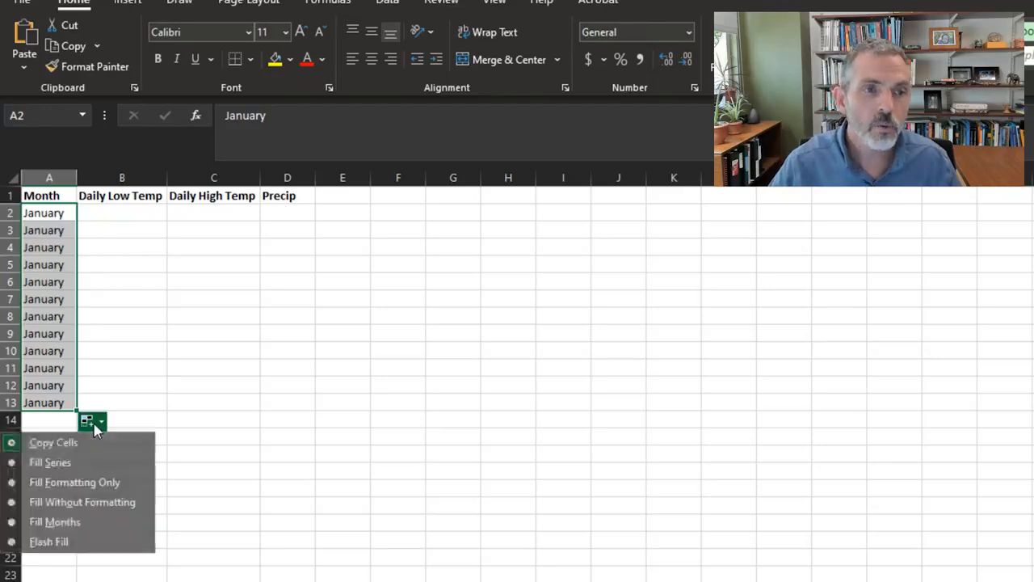
{"action": "left_click", "coordinate": [50, 462]}
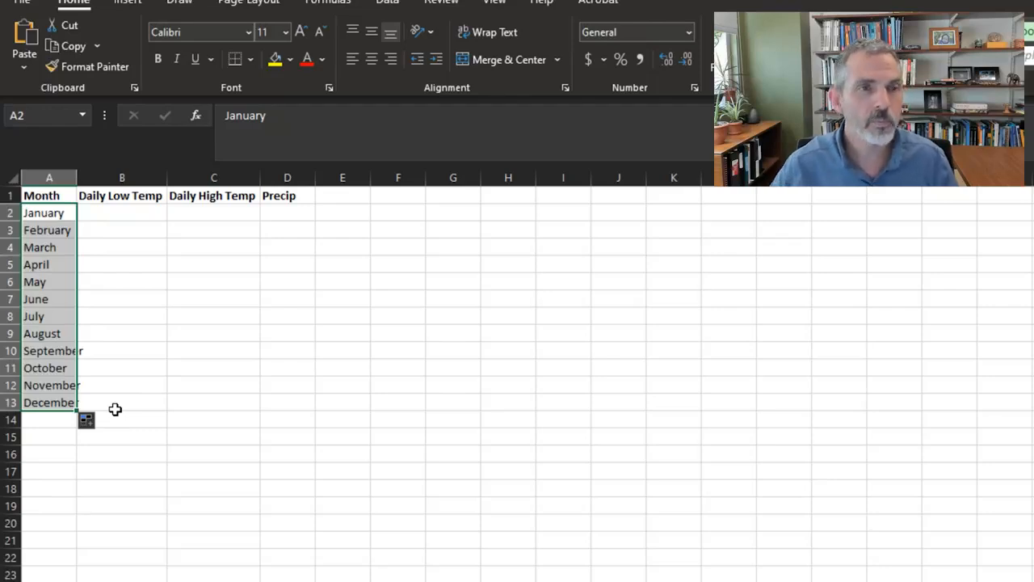
{"action": "left_click", "coordinate": [150, 212]}
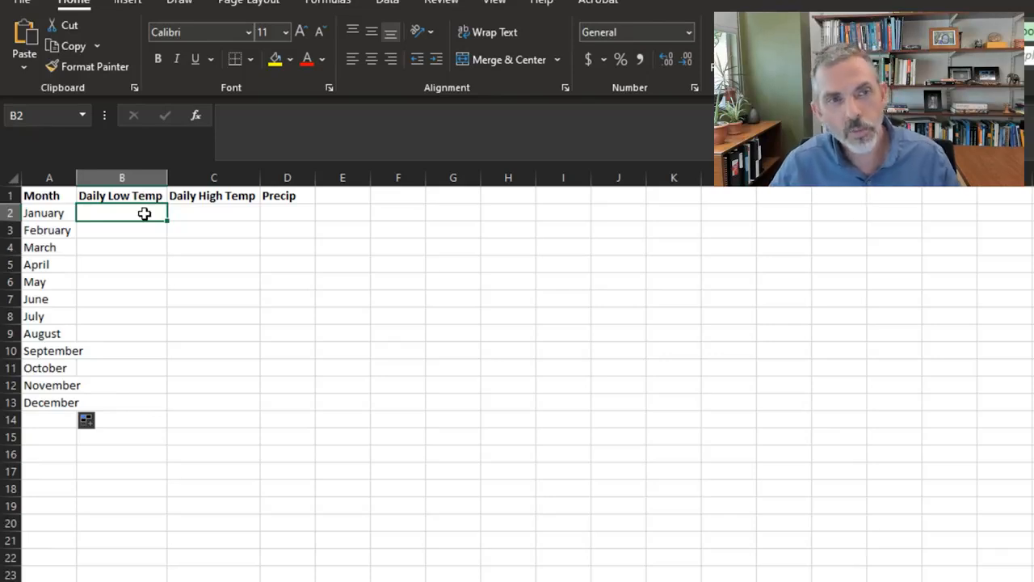
{"action": "left_click", "coordinate": [186, 212]}
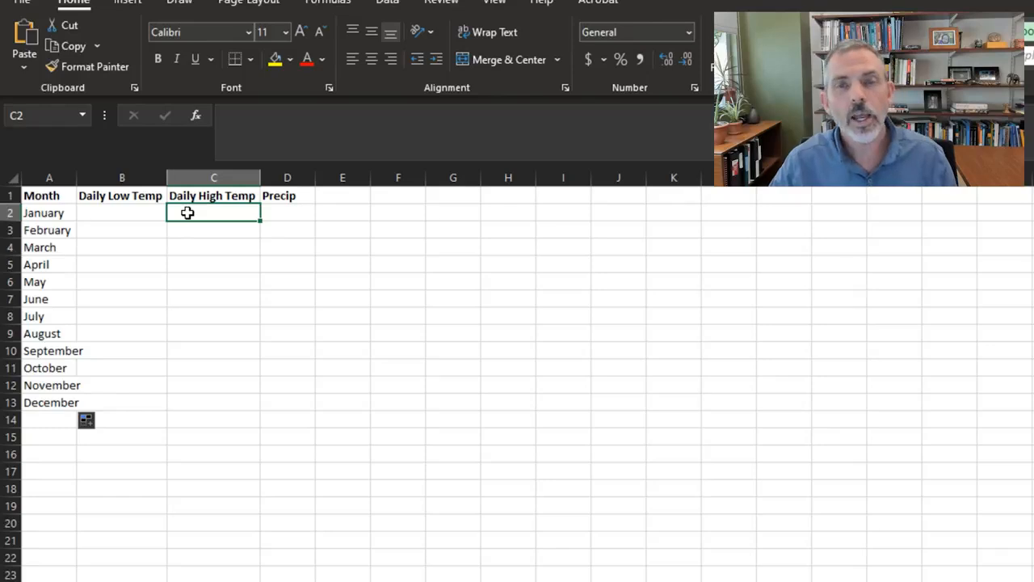
{"action": "left_click", "coordinate": [288, 213]}
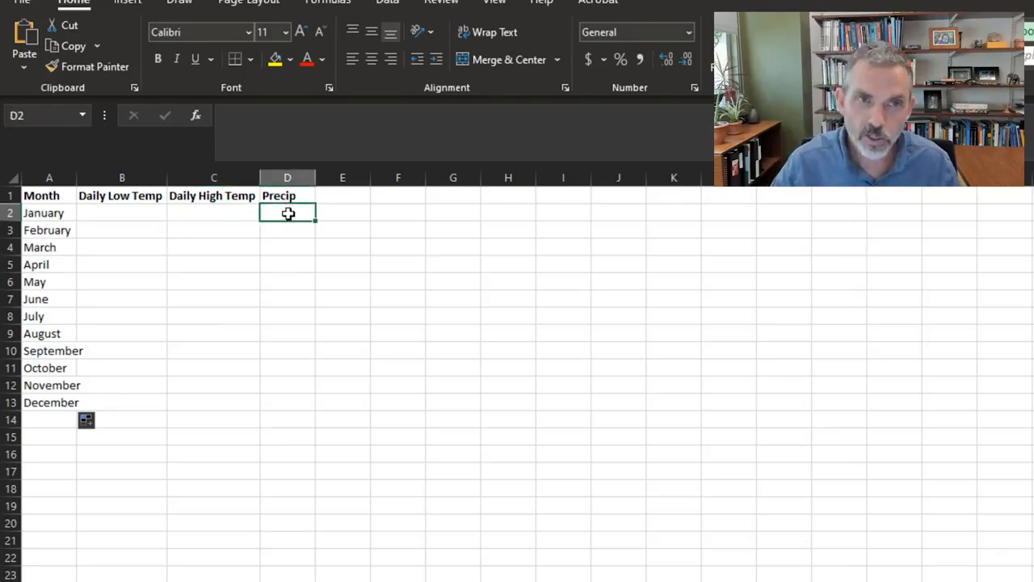
Enter the daily low temperatures 29.6, 32.7 and 39.3 for January through March in B2:B4.
{"action": "left_click", "coordinate": [135, 215]}
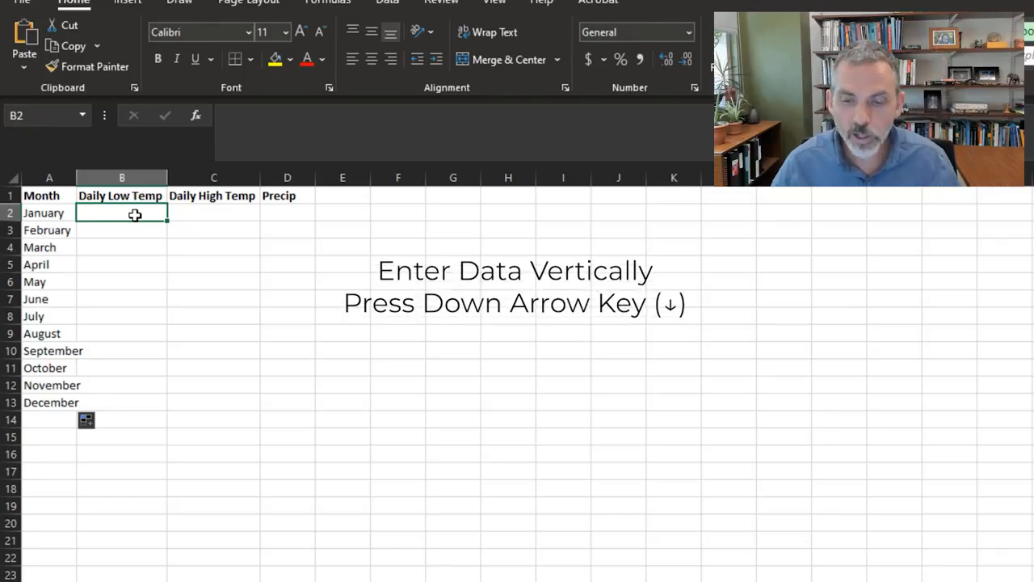
{"action": "type", "text": "29.6"}
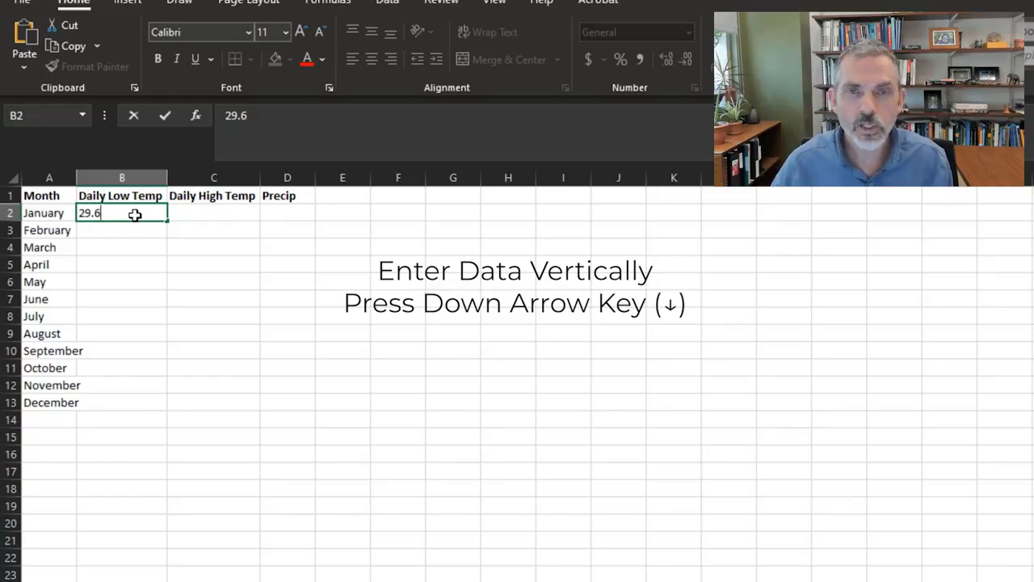
{"action": "key", "text": "Down"}
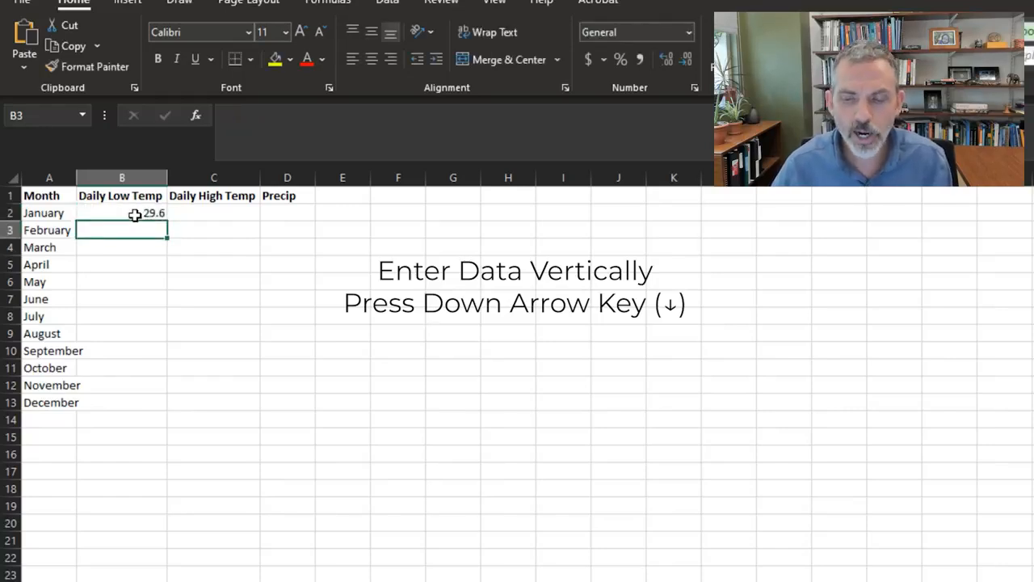
{"action": "type", "text": "32.7"}
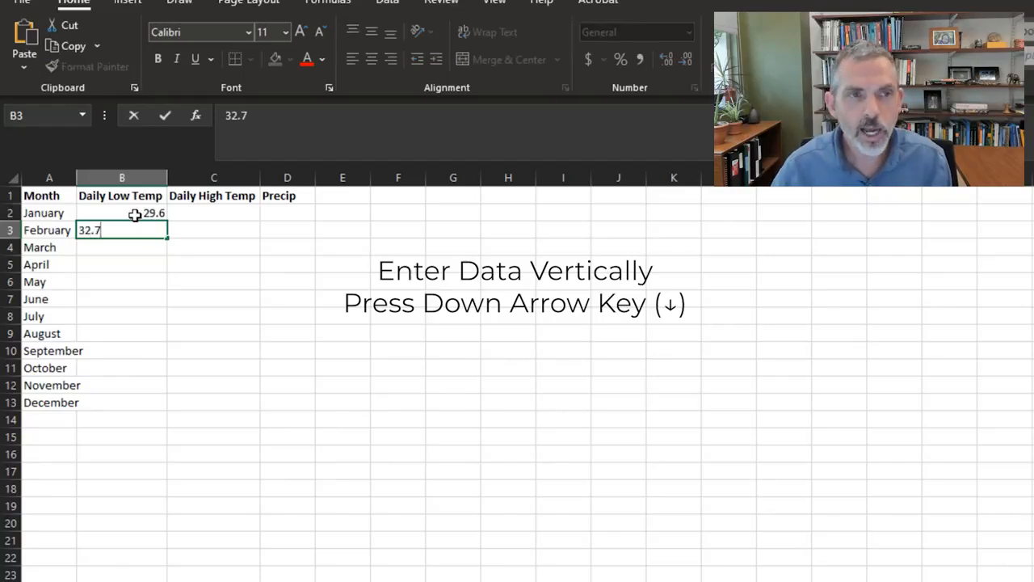
{"action": "key", "text": "Down"}
{"action": "type", "text": "39.3"}
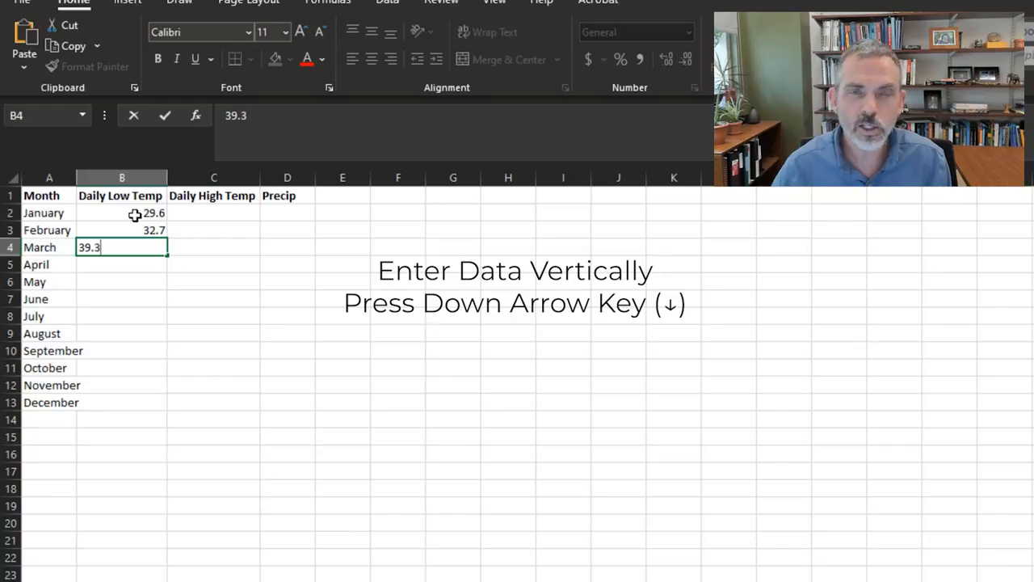
{"action": "key", "text": "Down"}
Fill January's row with a low temperature of 29.6, a high temperature of 50.7 and precipitation of 86.6.
{"action": "left_click", "coordinate": [135, 213]}
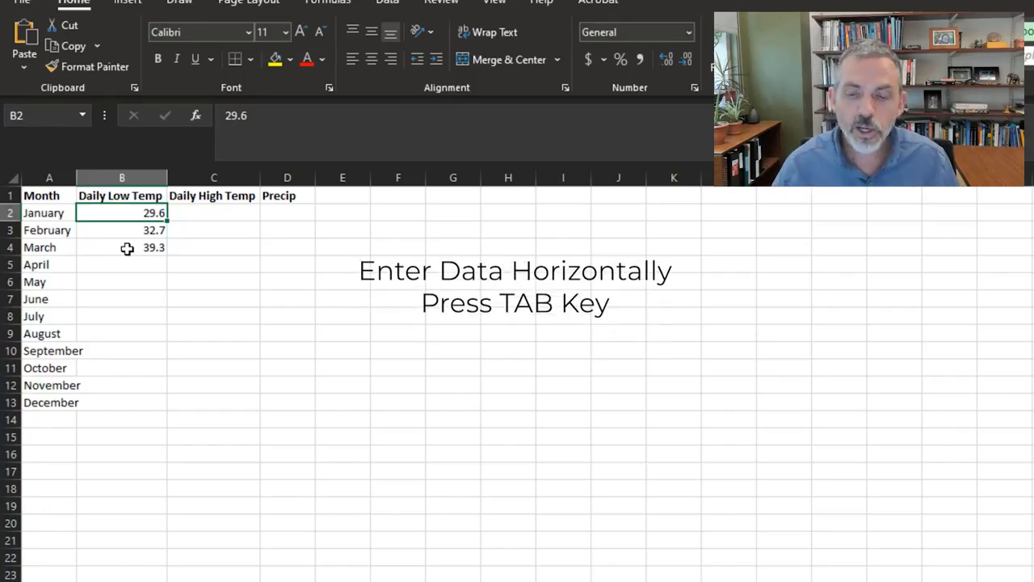
{"action": "type", "text": "29.6"}
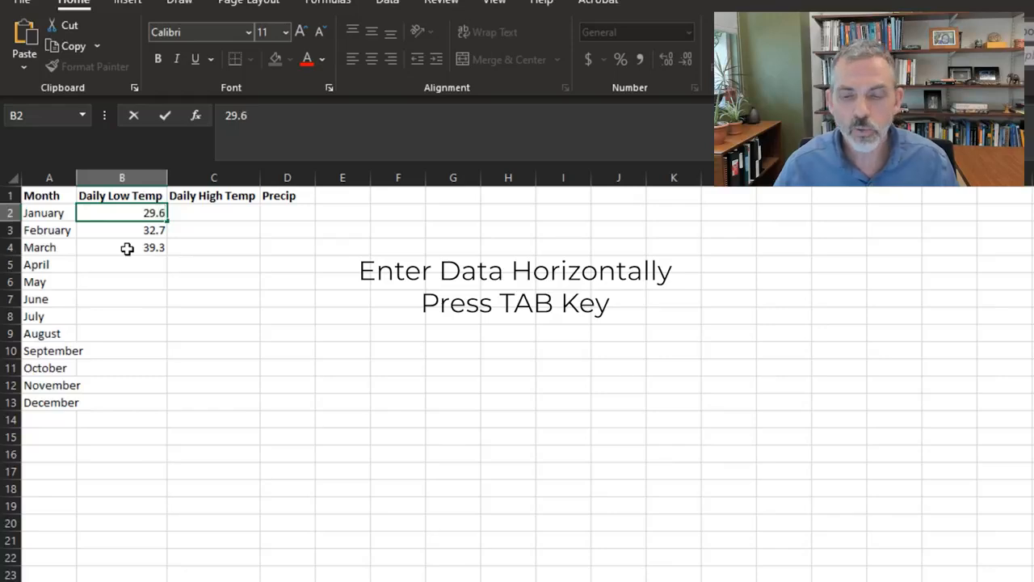
{"action": "key", "text": "Tab"}
{"action": "type", "text": "50.7"}
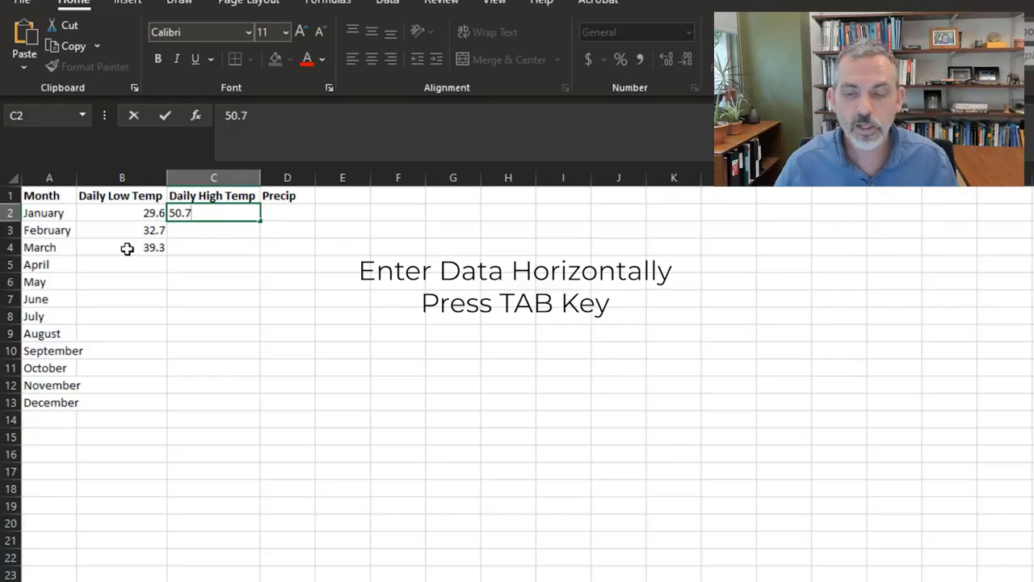
{"action": "key", "text": "Tab"}
{"action": "type", "text": "86.6"}
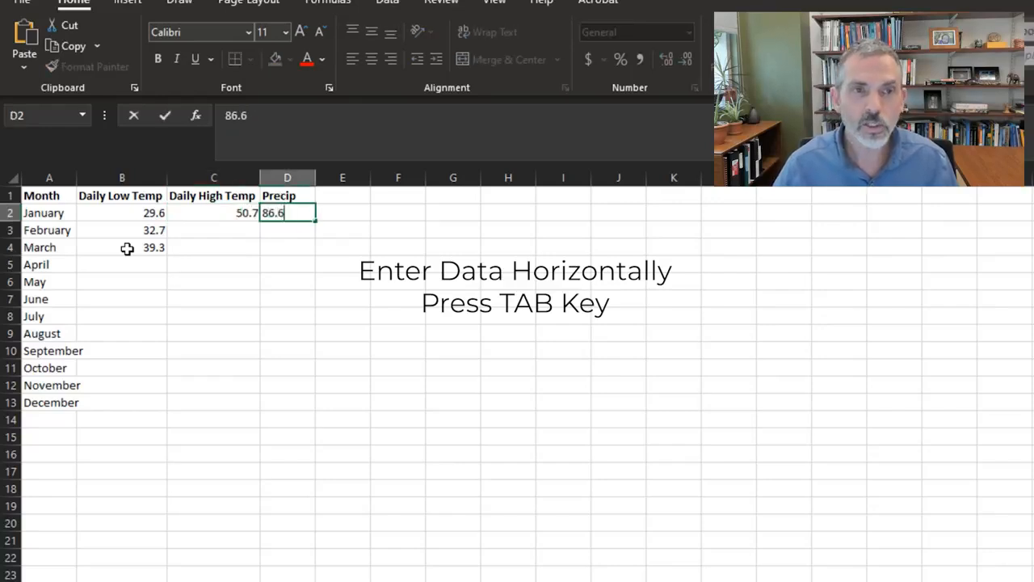
{"action": "key", "text": "Tab"}
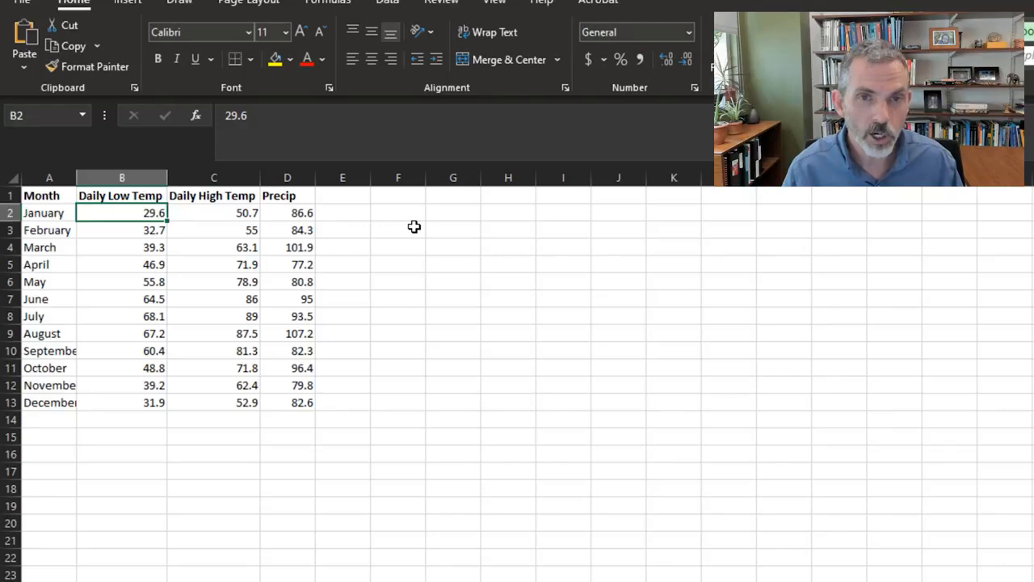
Insert a new column before the Month column and title it Index.
{"action": "left_click", "coordinate": [47, 173]}
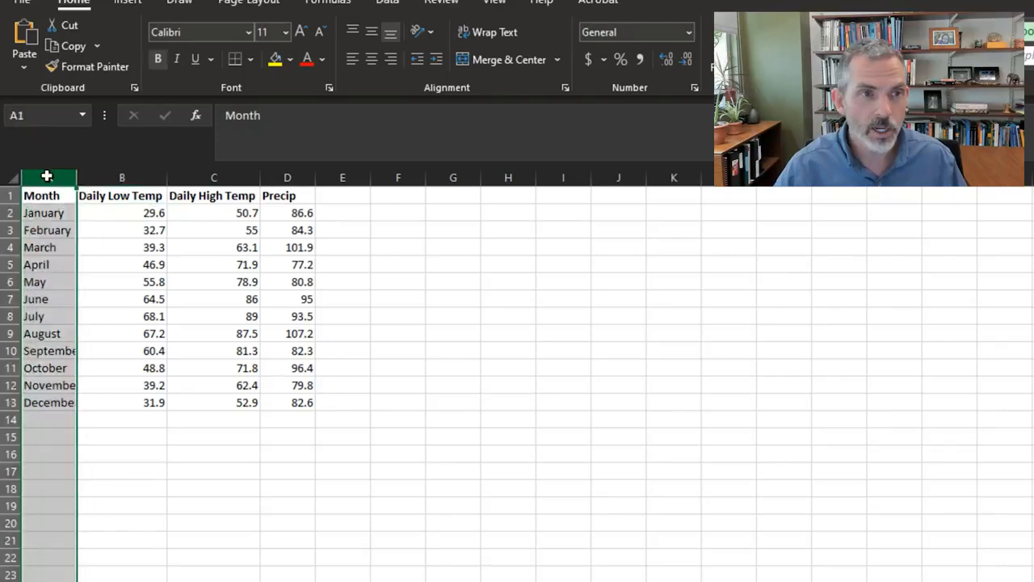
{"action": "right_click", "coordinate": [46, 173]}
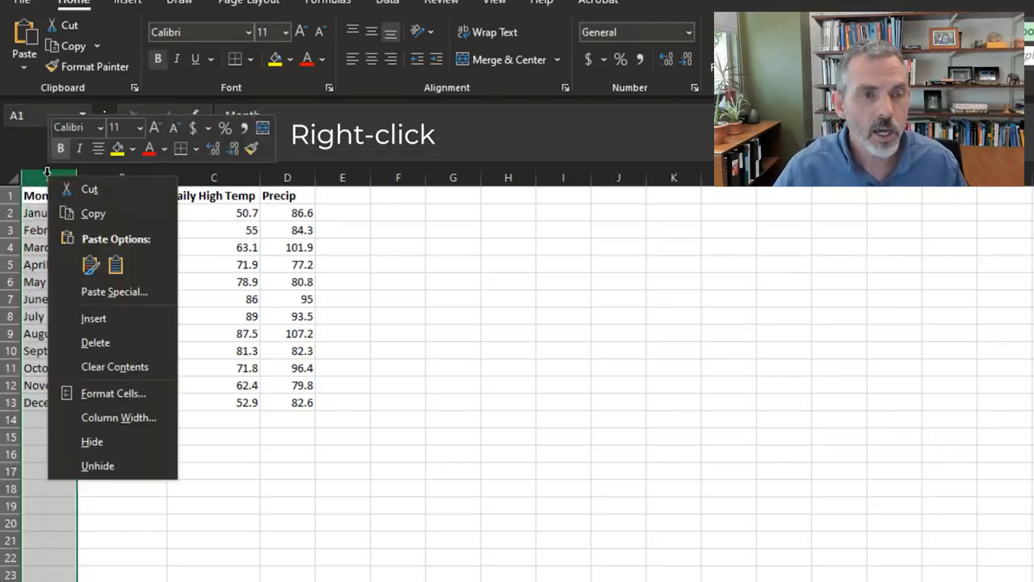
{"action": "left_click", "coordinate": [94, 319]}
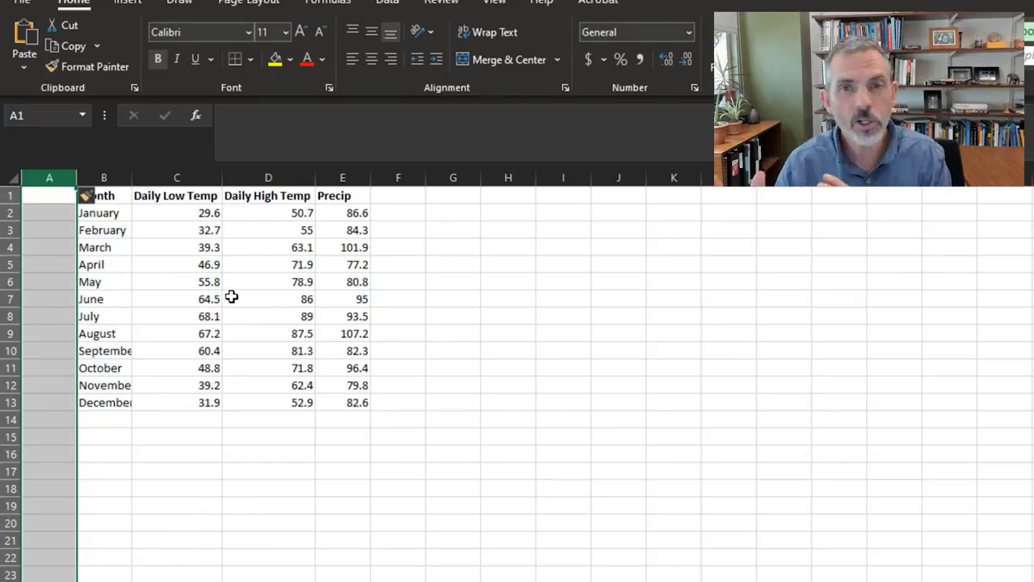
{"action": "left_click", "coordinate": [53, 198]}
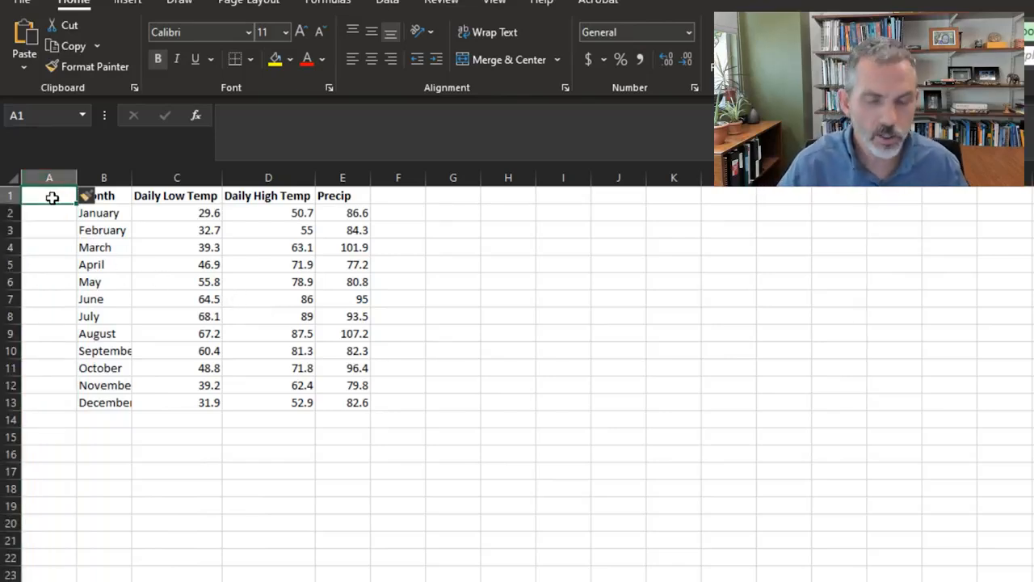
{"action": "type", "text": "Index"}
{"action": "key", "text": "Return"}
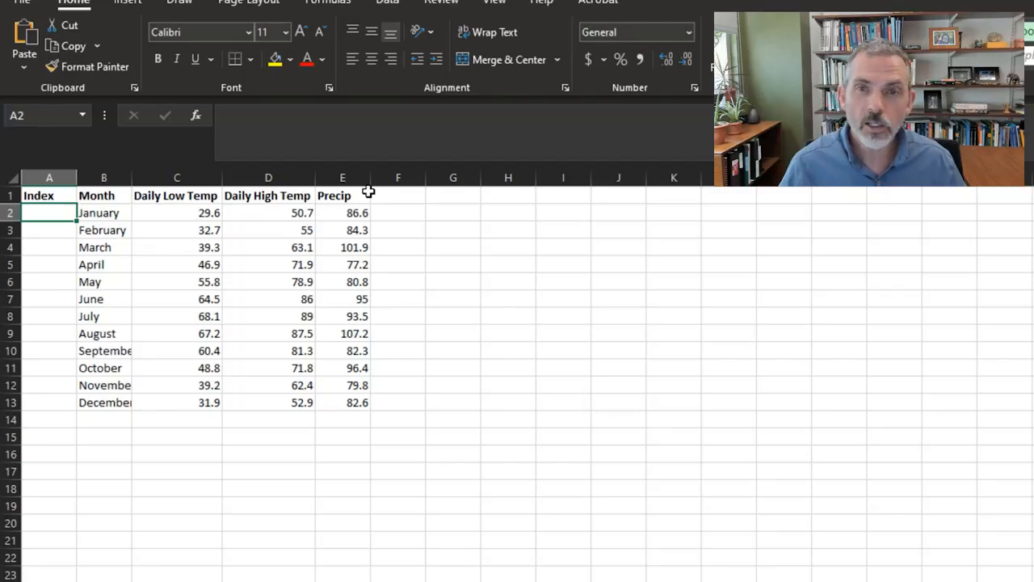
Number the Index column from 1 to 12 in A2:A13 as a filled series starting at 1.
{"action": "type", "text": "1"}
{"action": "key", "text": "Return"}
{"action": "key", "text": "Up"}
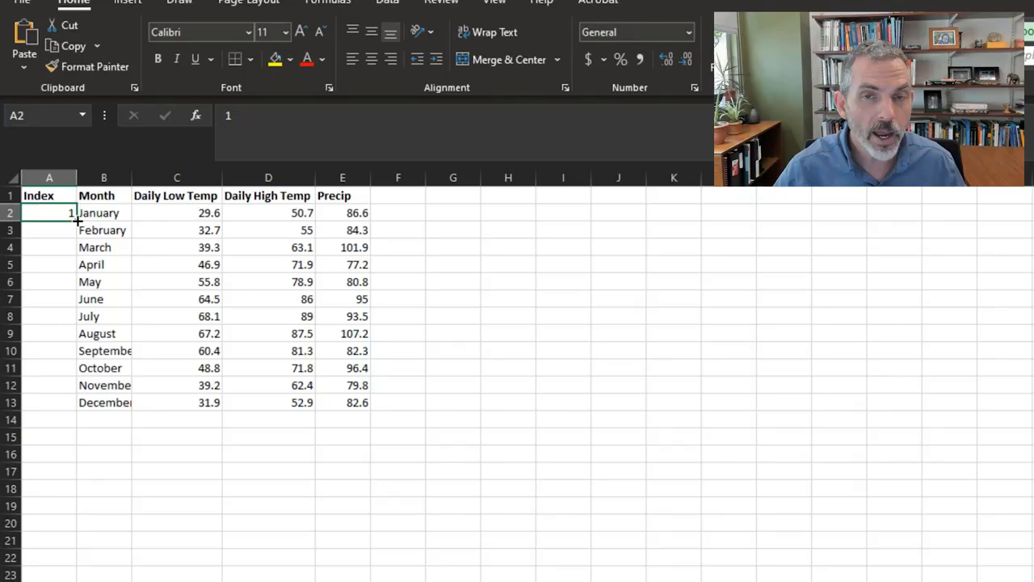
{"action": "left_click_drag", "start_coordinate": [76, 219], "coordinate": [66, 410]}
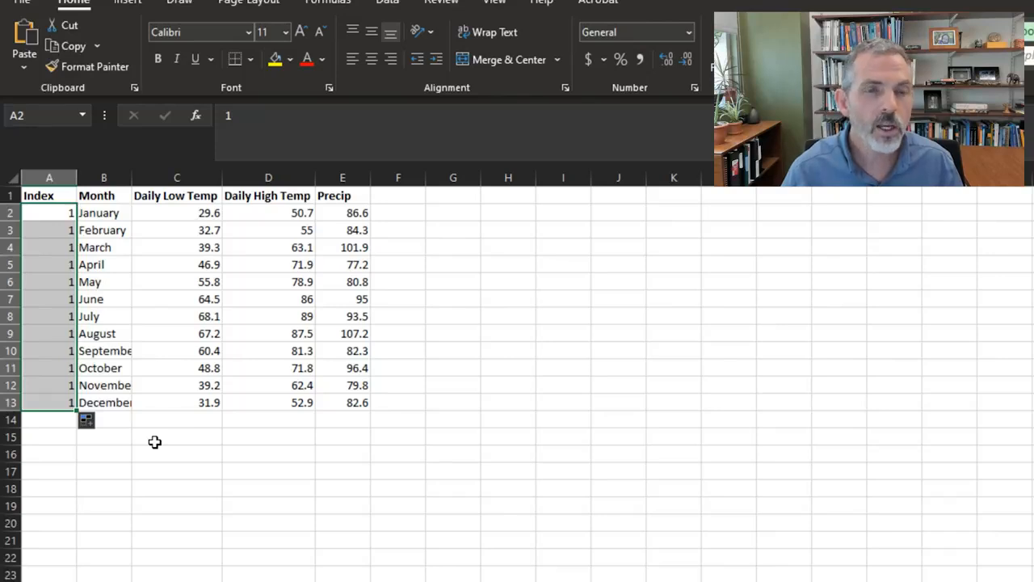
{"action": "left_click", "coordinate": [97, 421]}
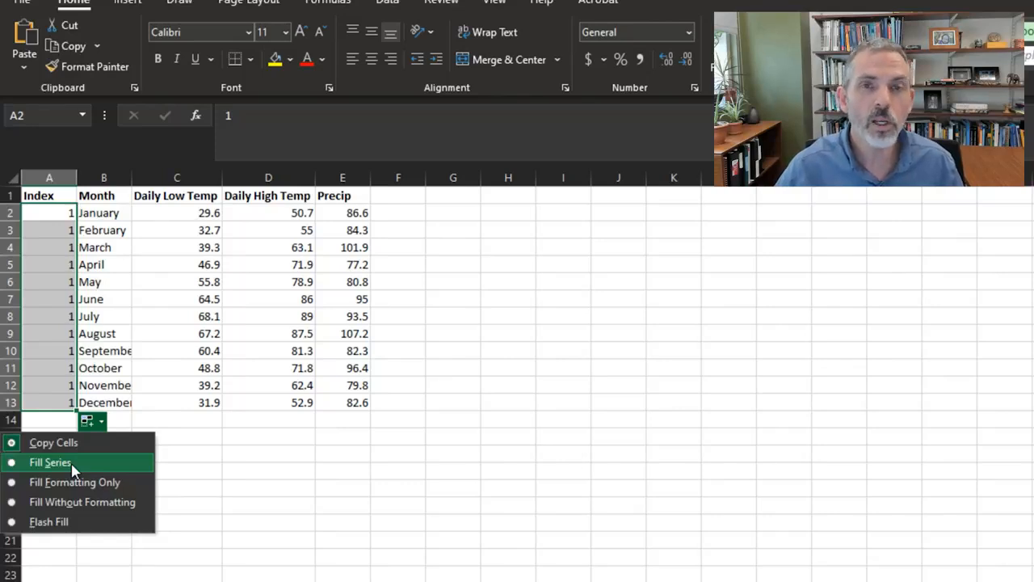
{"action": "left_click", "coordinate": [73, 462]}
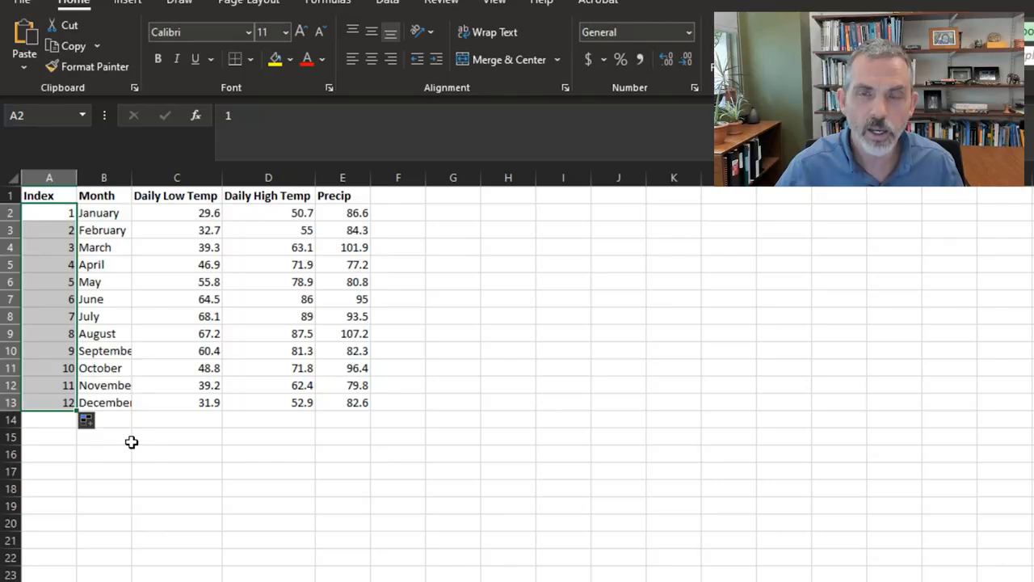